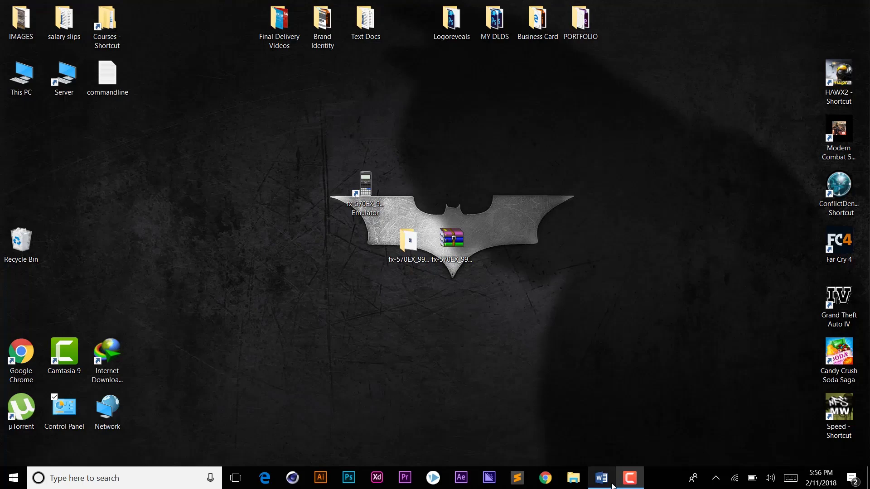
Print the Mathematics class 10 paper from Word as 50 copies on the HP LaserJet 1200.
click(613, 485)
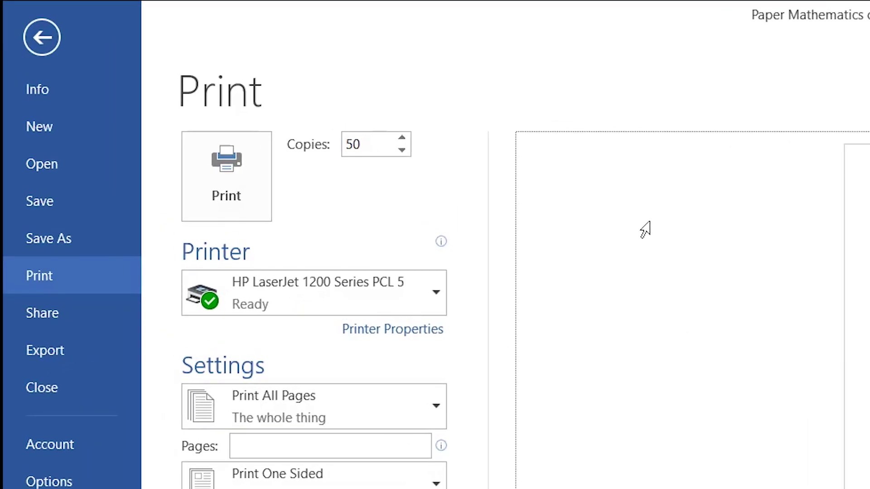
double_click(186, 75)
click(369, 149)
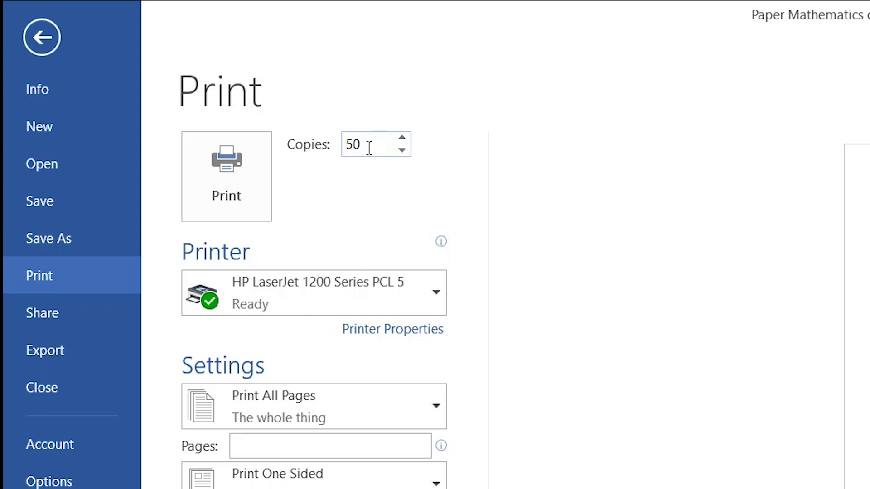
click(232, 178)
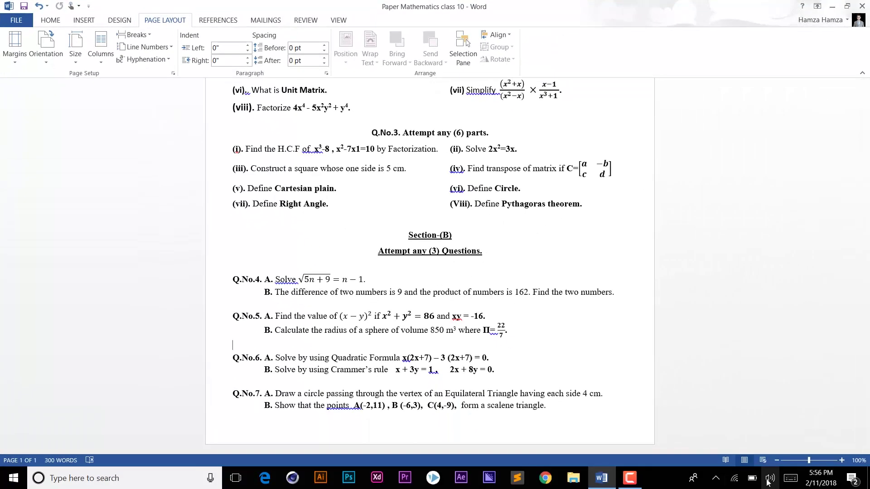
Open Devices and Printers from the tray printer icon and enlarge its window.
click(716, 477)
mouse_move(655, 426)
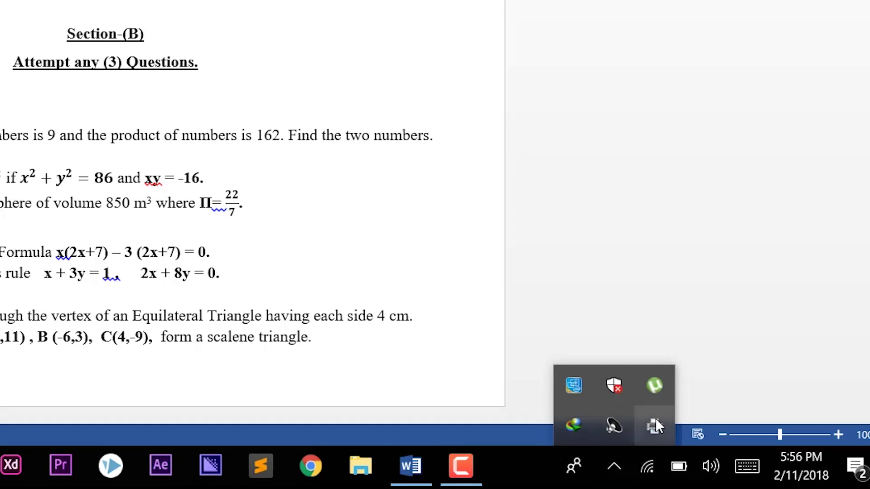
right_click(656, 418)
click(683, 432)
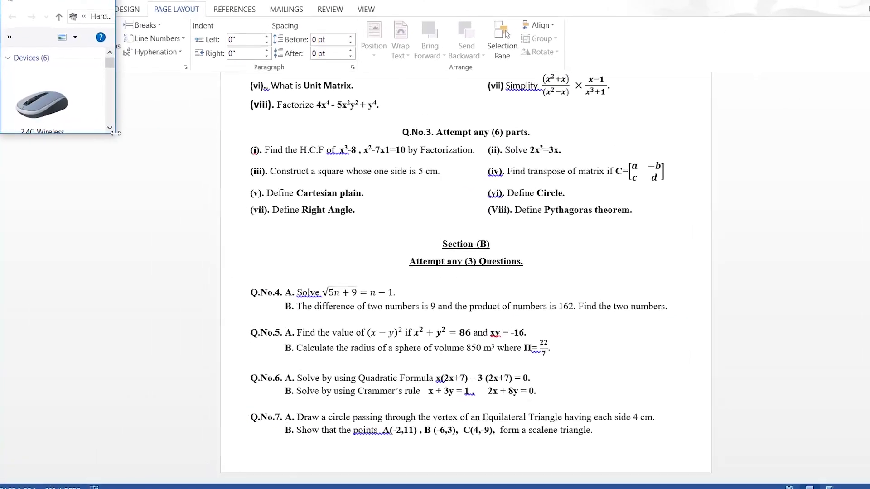
drag(235, 263, 384, 382)
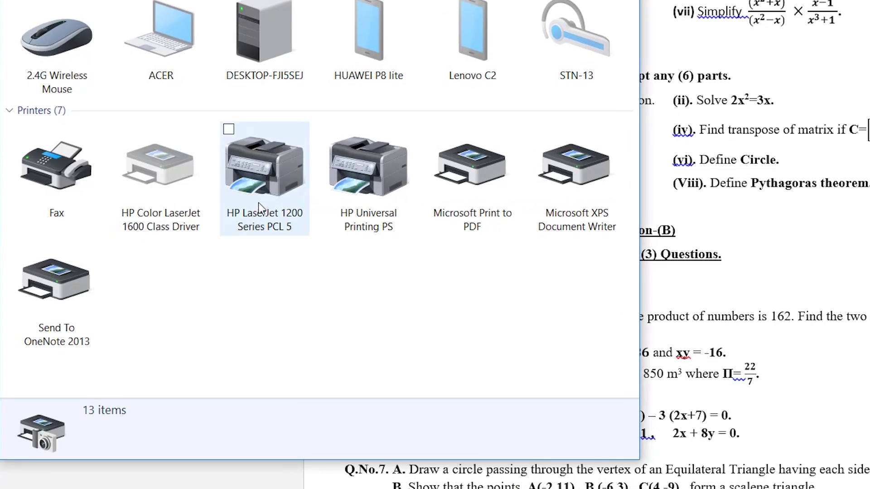
Confirm the HP LaserJet 1200 print queue is empty, then close both windows.
click(240, 221)
right_click(270, 208)
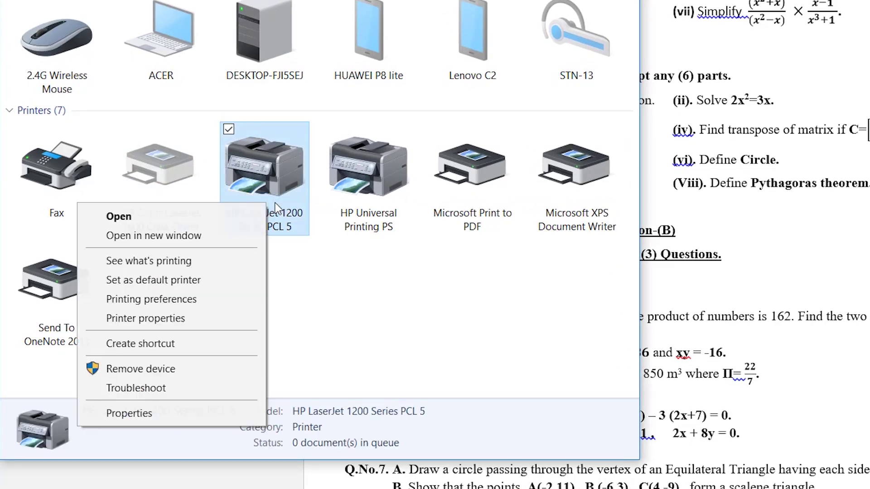
click(189, 260)
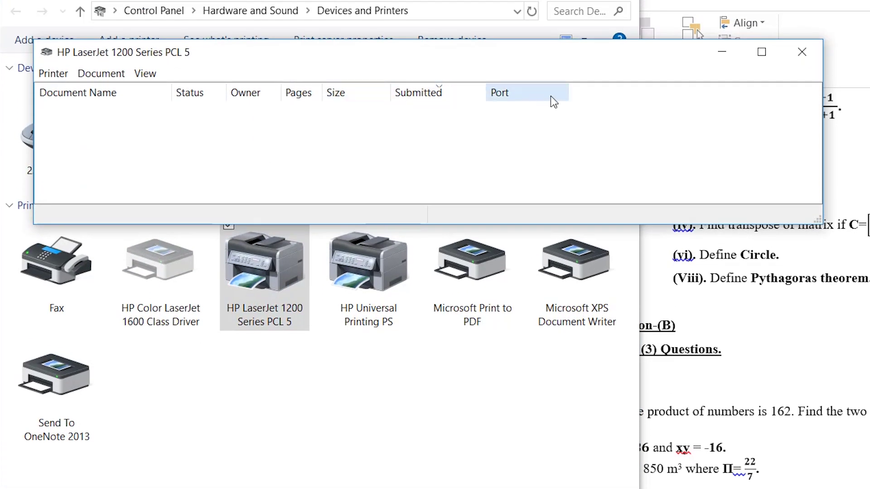
click(806, 54)
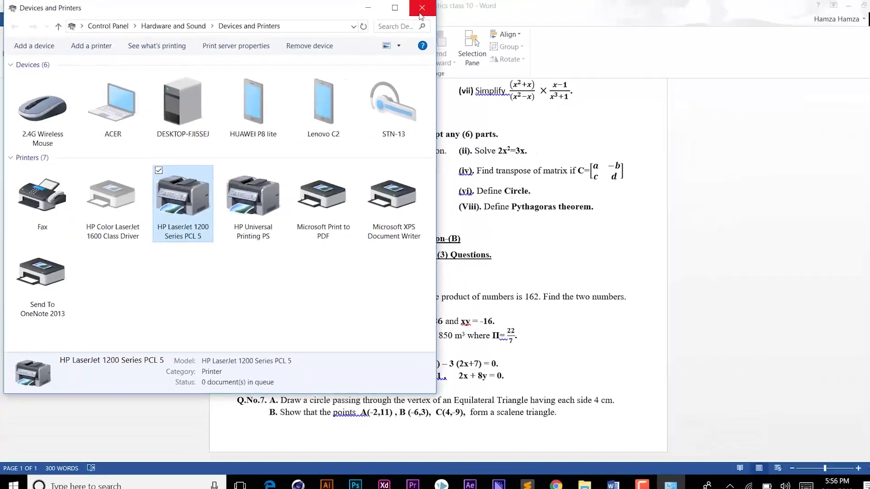
click(412, 9)
Open HP LaserJet 1200 Series PCL 5 printer properties from Control Panel's devices and printers list.
click(827, 6)
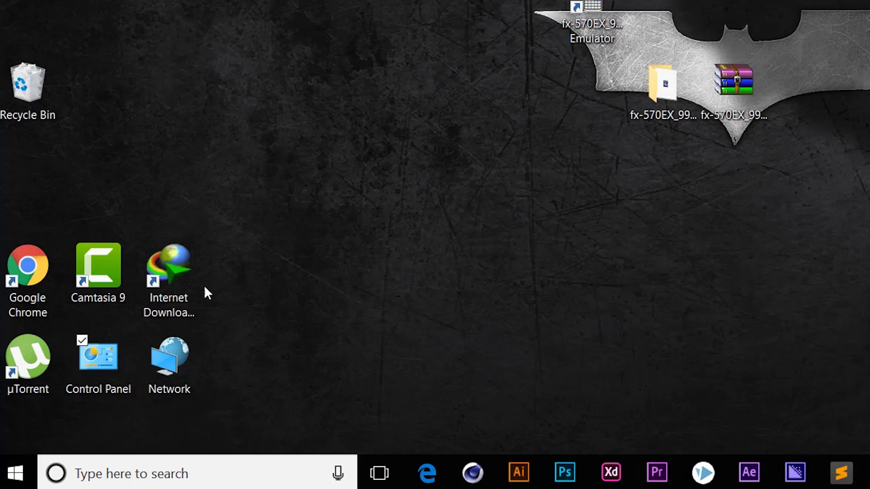
double_click(78, 410)
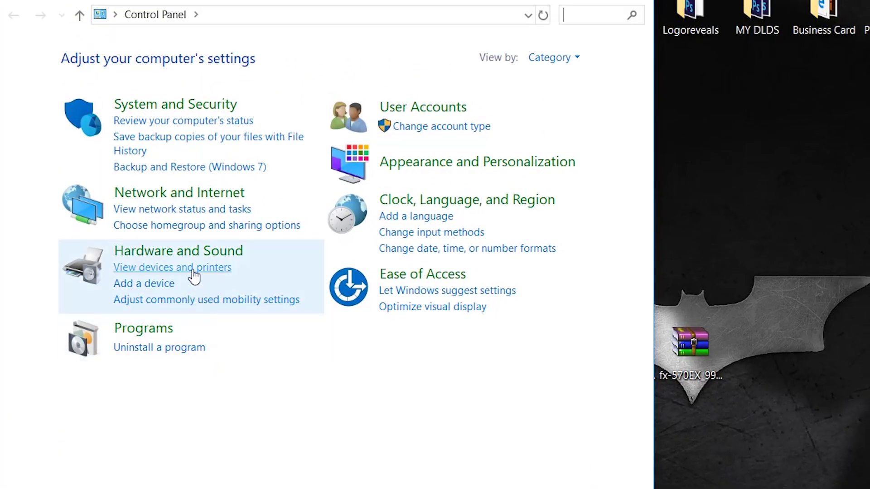
click(193, 269)
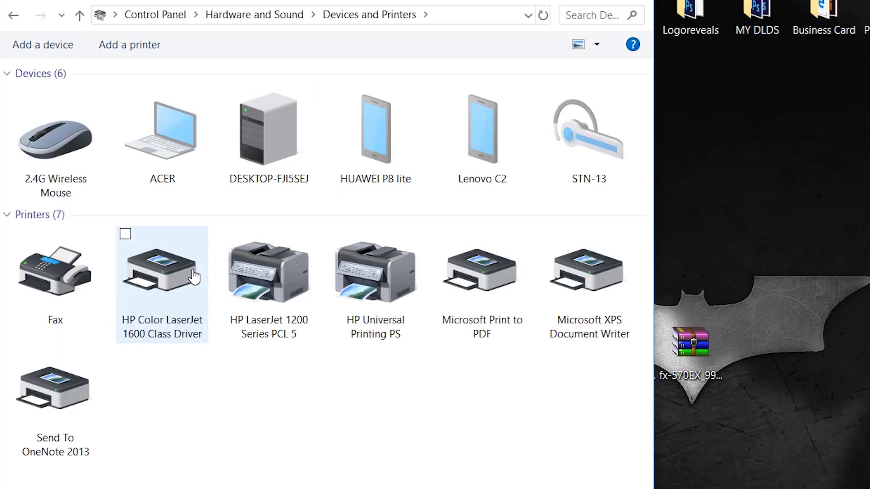
right_click(275, 293)
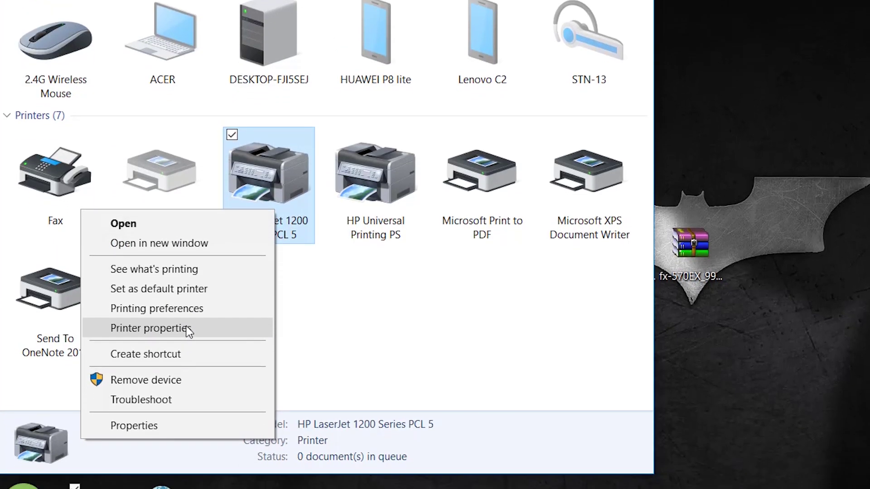
click(188, 371)
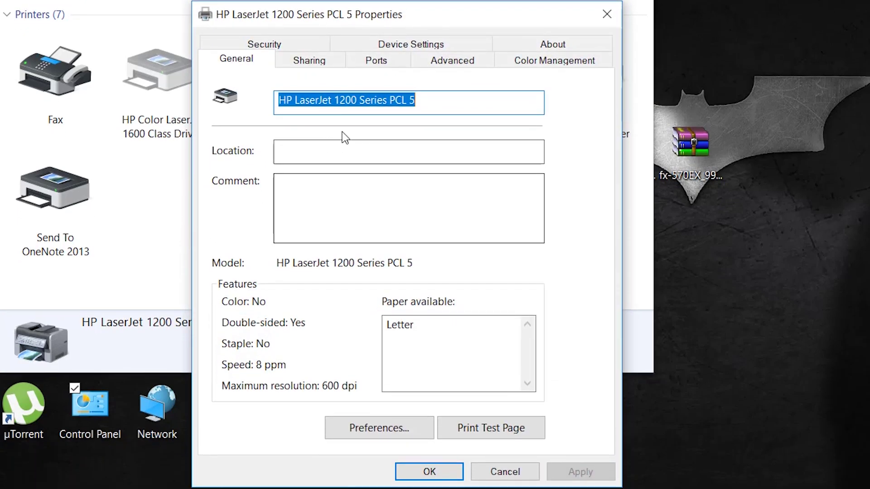
Set Mopier Mode to Disabled in Device Settings, then apply and close properties.
click(434, 45)
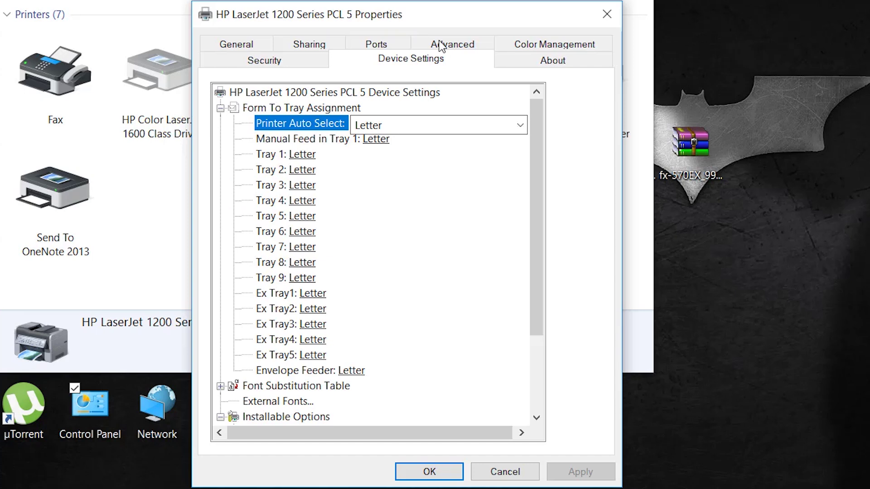
scroll(391, 316, down, 3)
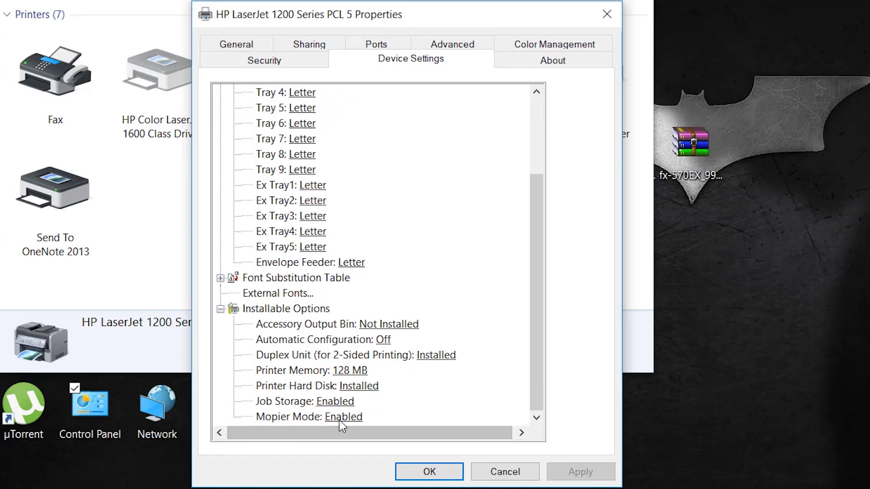
click(344, 417)
click(348, 420)
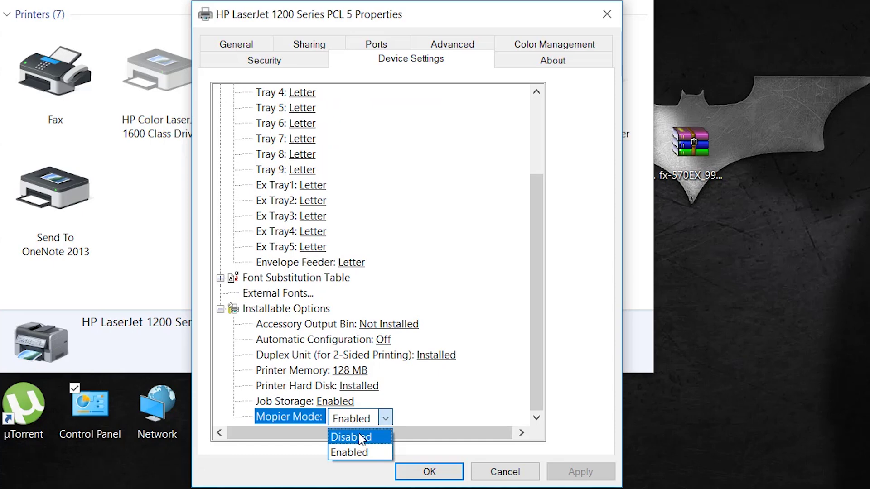
click(360, 435)
click(579, 472)
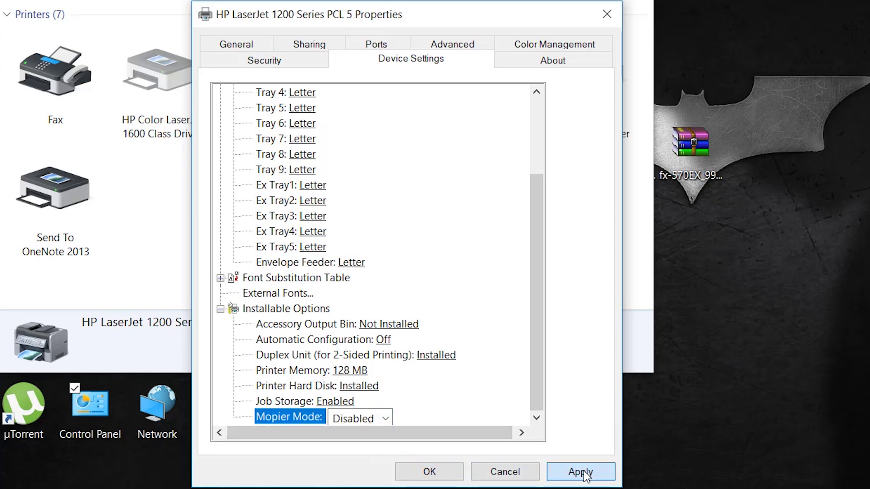
click(426, 471)
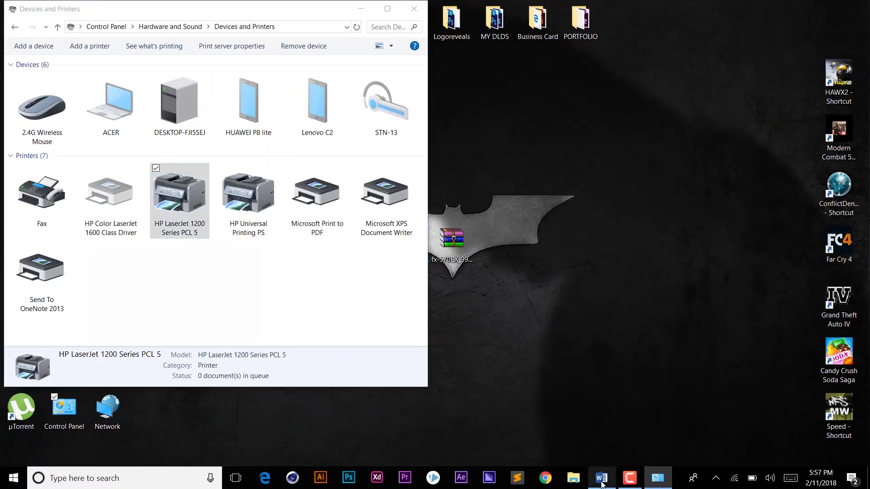
Reprint the maths paper as 50 copies and view its job in the HP LaserJet queue.
click(596, 470)
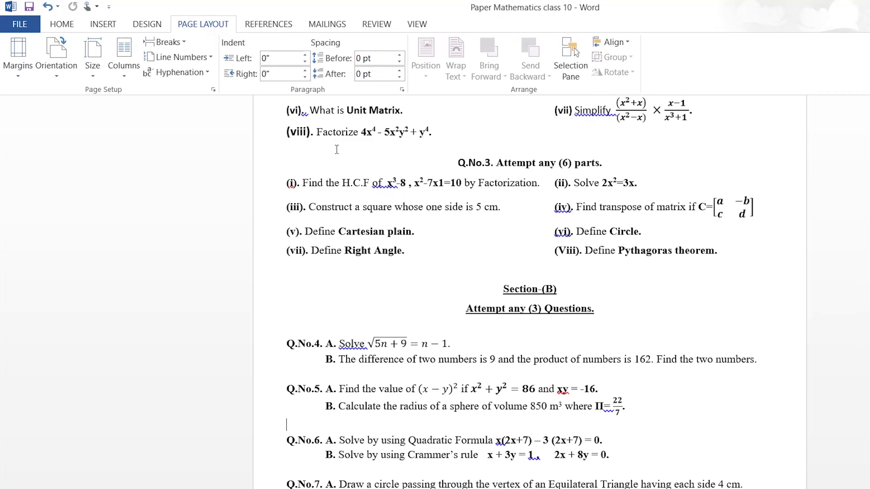
key(ctrl+p)
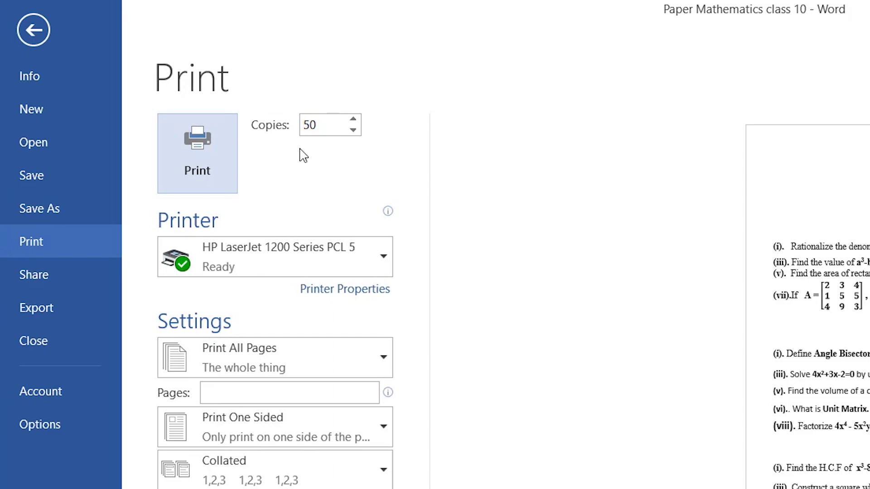
click(215, 139)
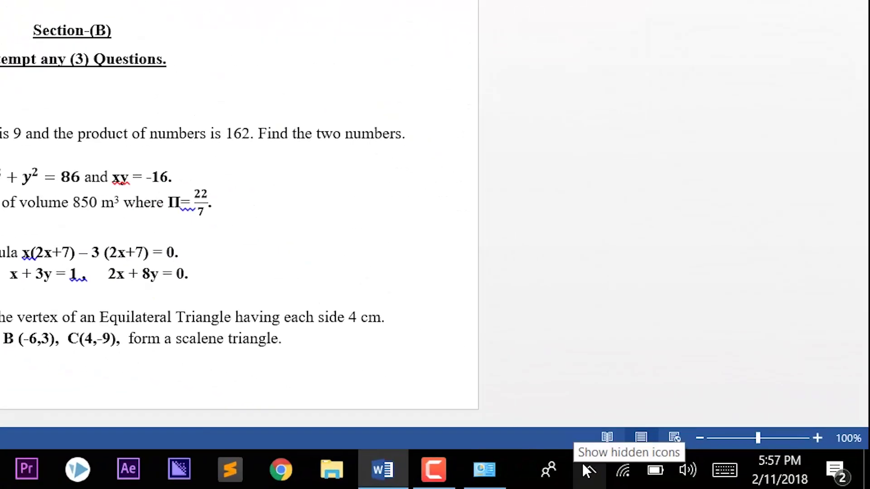
click(589, 469)
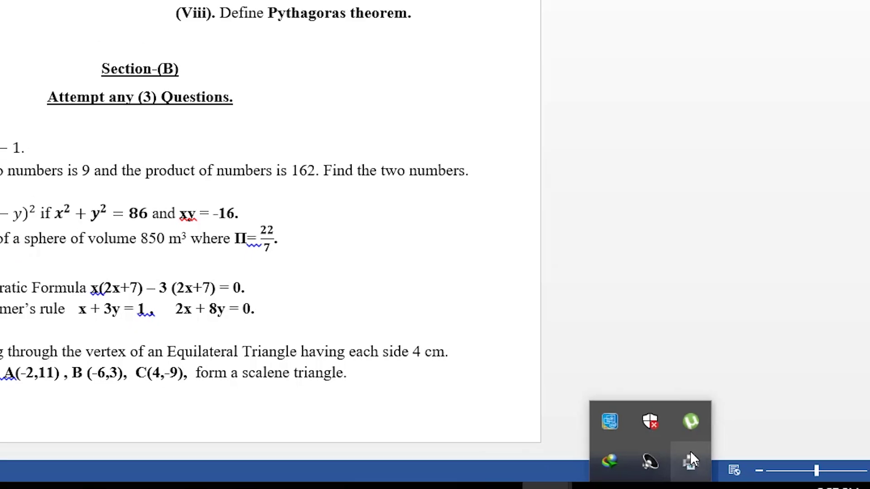
double_click(690, 453)
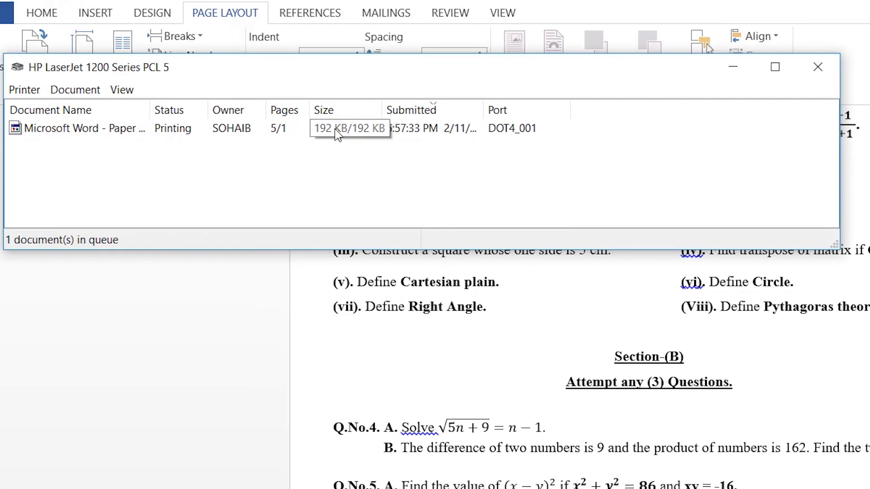